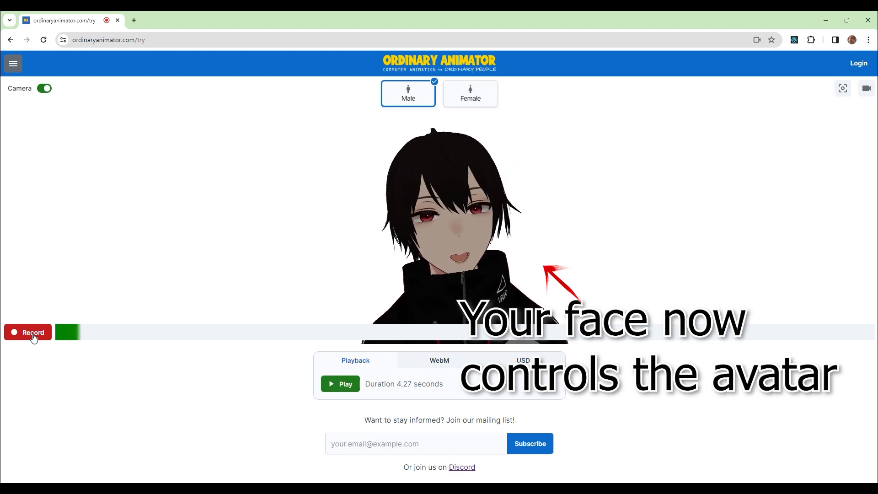
Step: Switch to the female avatar, show the camera preview, re-center the camera and hide the preview
left_click(473, 95)
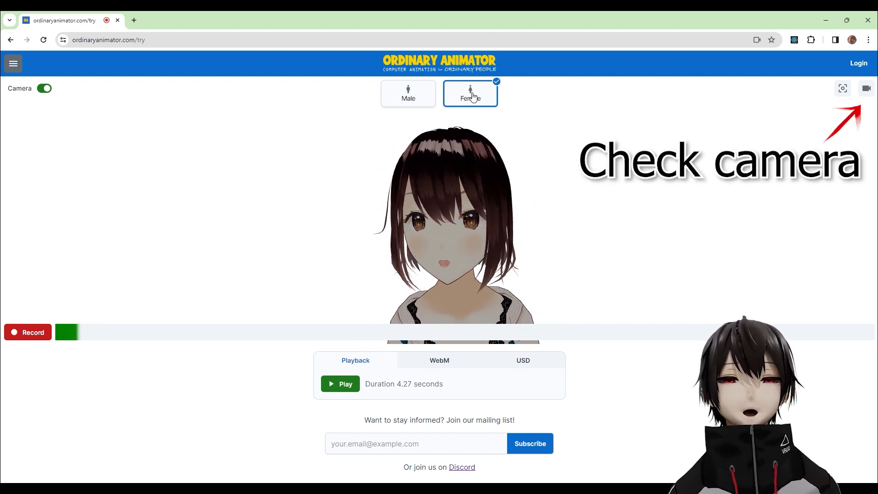
left_click(863, 91)
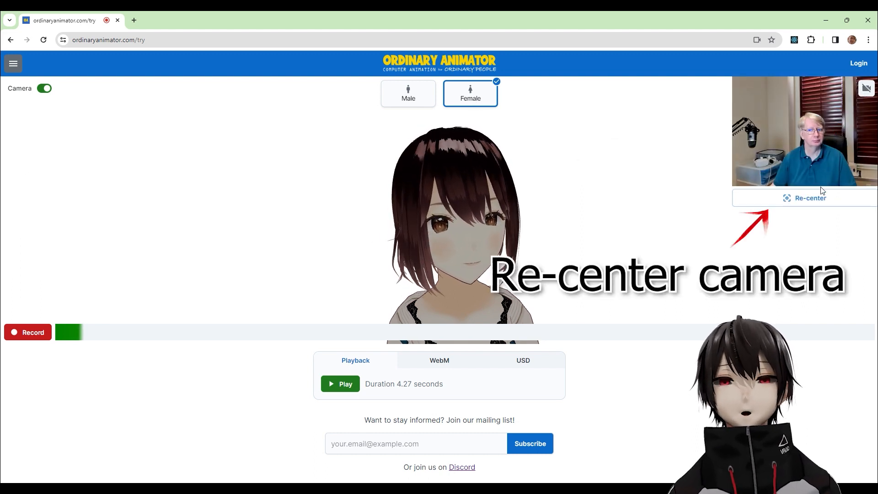
left_click(818, 201)
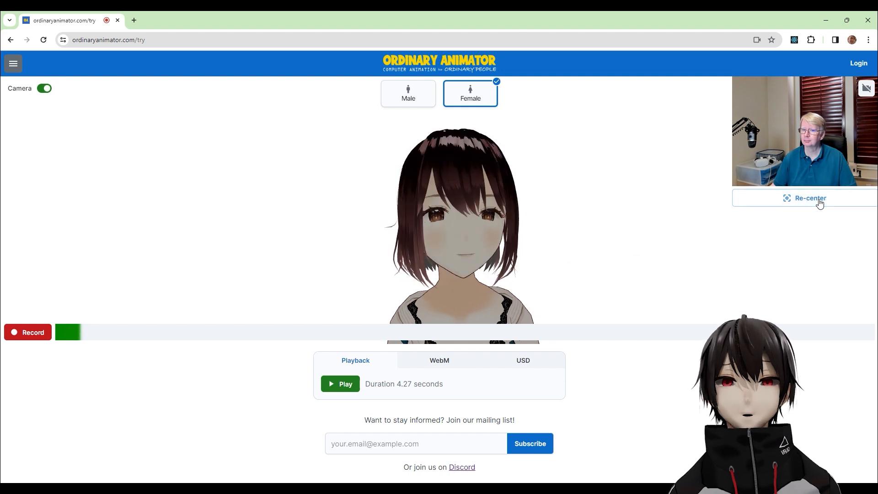
left_click(866, 88)
Step: Change the camera source to Camera (NVIDIA Broadcast), turn the camera back on and briefly check its preview
left_click(41, 89)
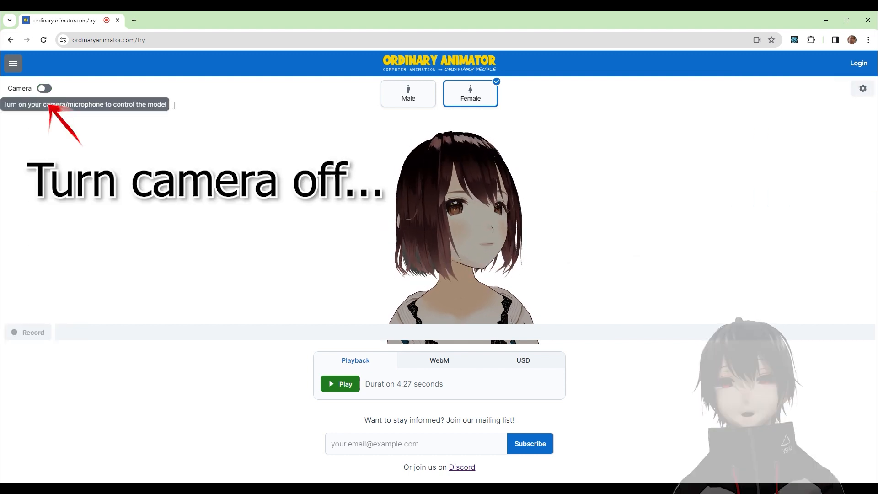
left_click(863, 91)
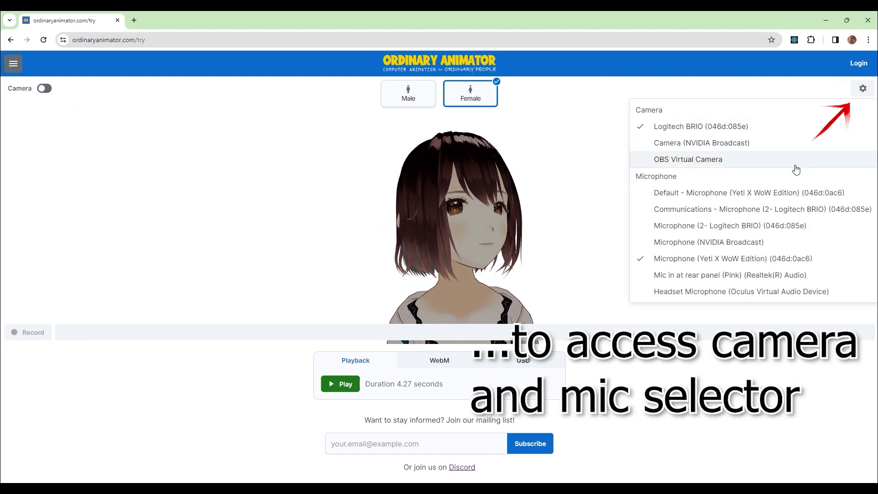
left_click(802, 150)
left_click(44, 89)
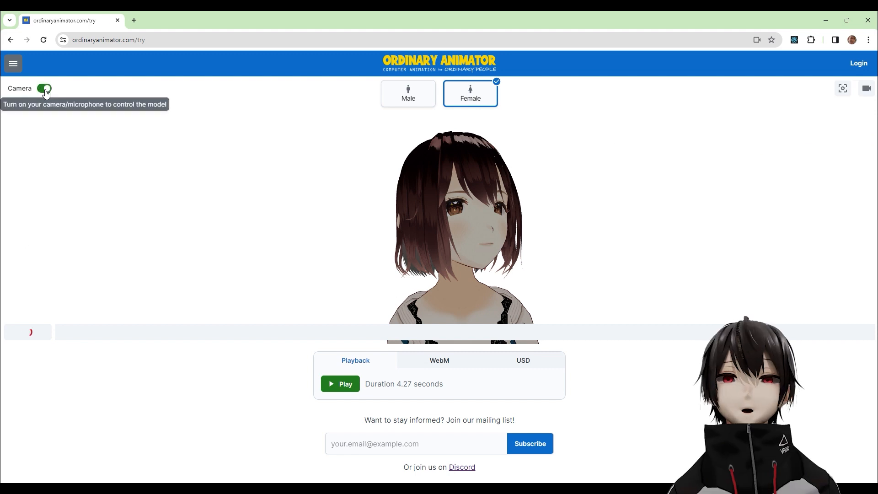
left_click(866, 88)
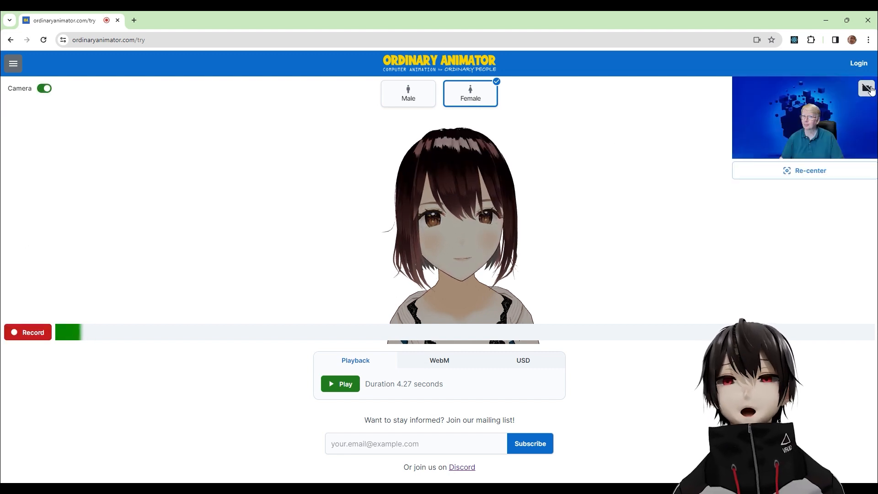
left_click(869, 88)
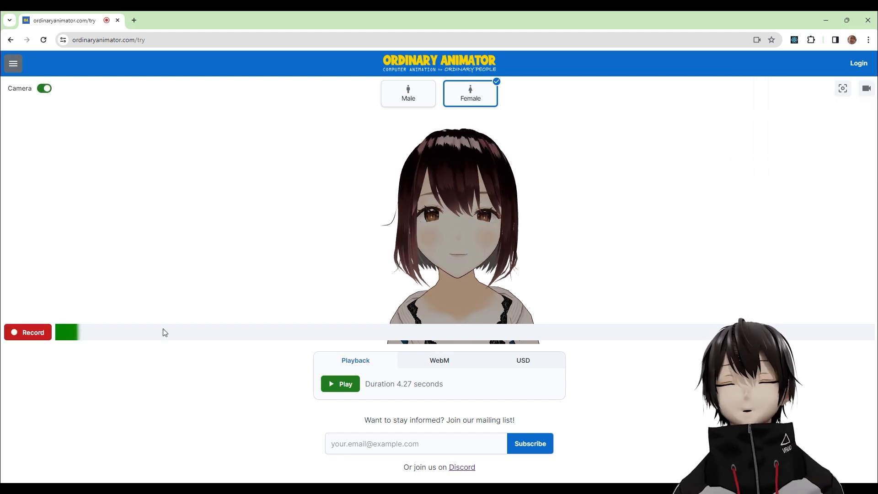
Step: Record a short facial performance of the female avatar and play the take back
left_click(27, 337)
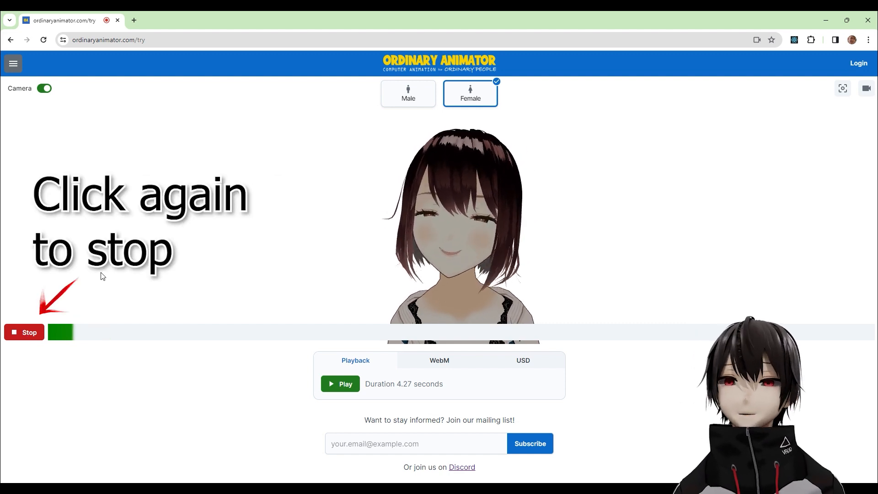
left_click(28, 335)
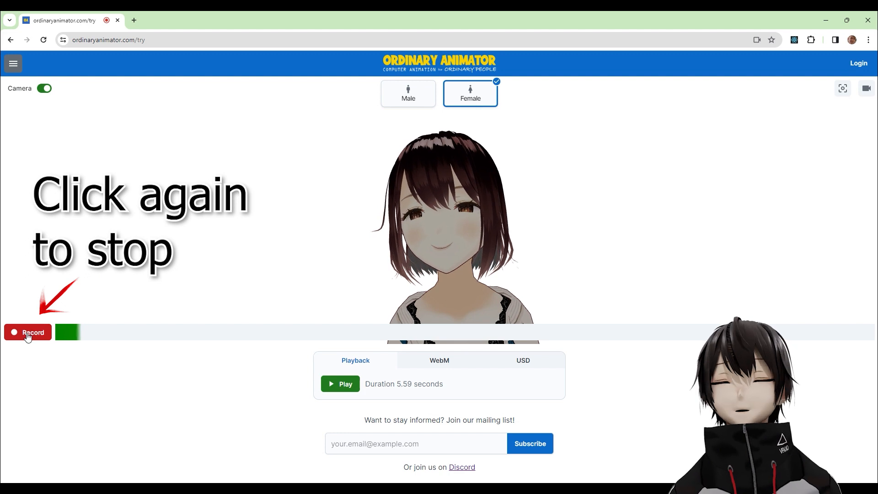
left_click(341, 385)
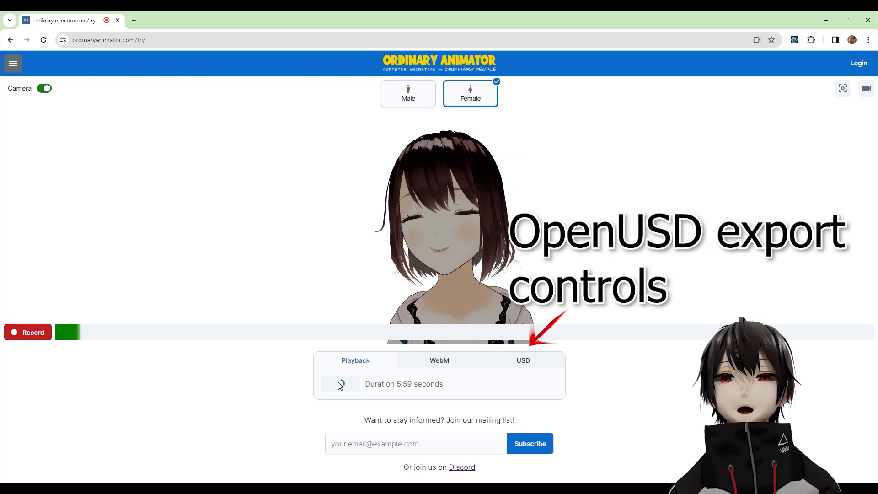
Step: Export the recording as USD into the Exports/USD Export folder, allowing the site to edit files there
left_click(498, 368)
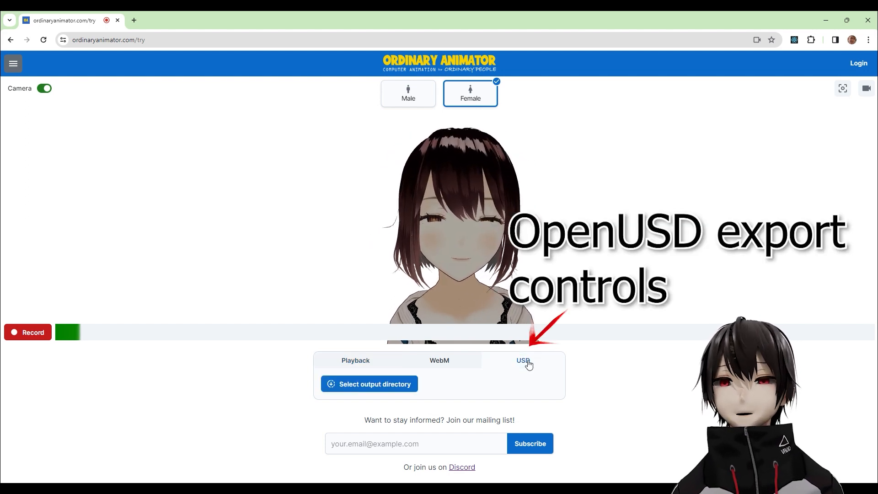
left_click(391, 385)
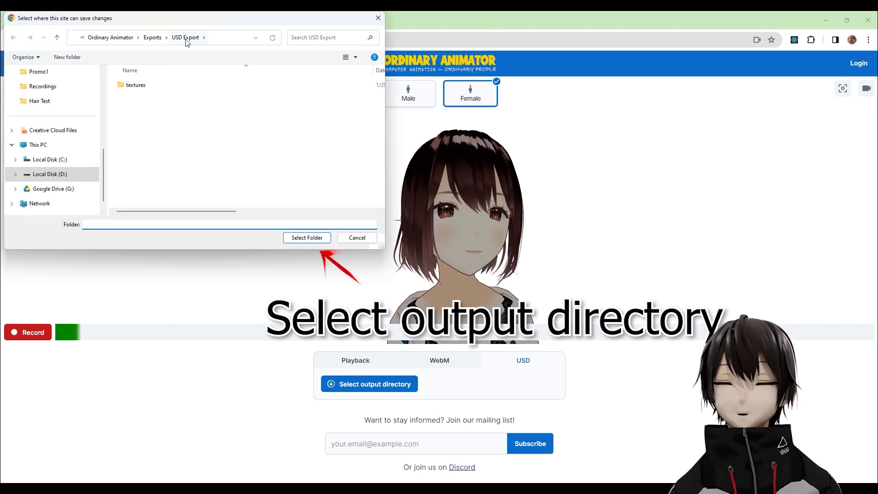
left_click(307, 237)
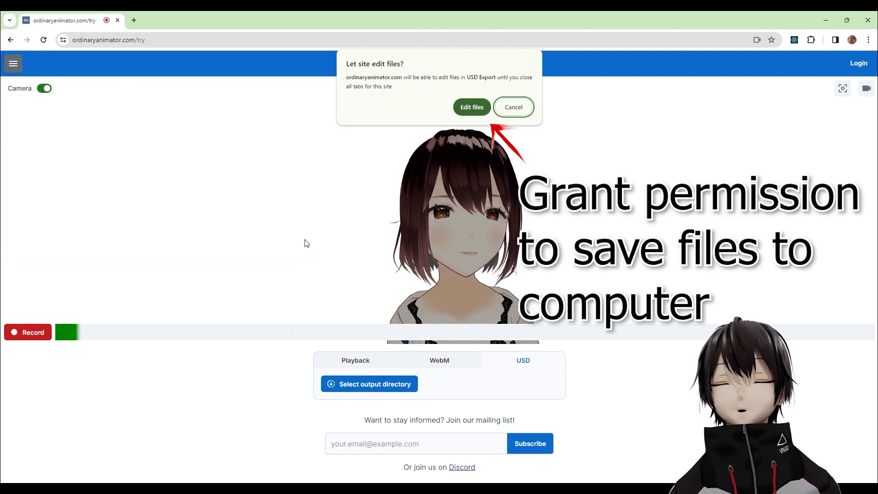
left_click(470, 108)
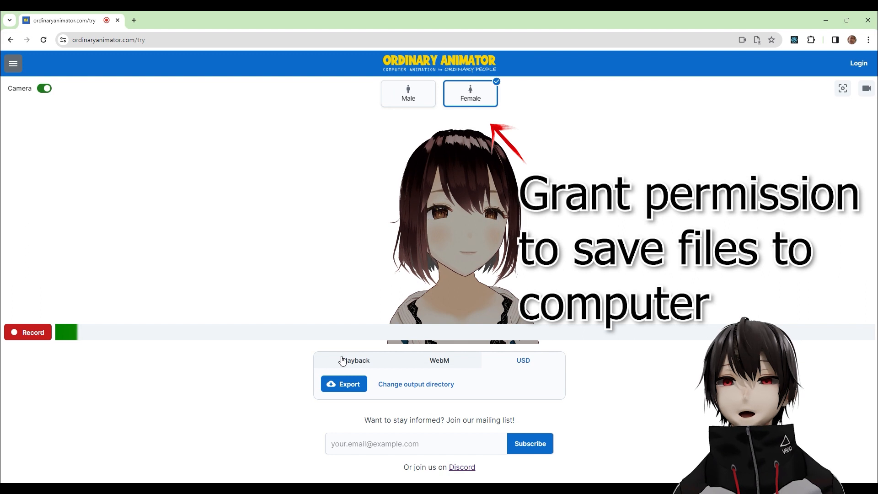
left_click(340, 386)
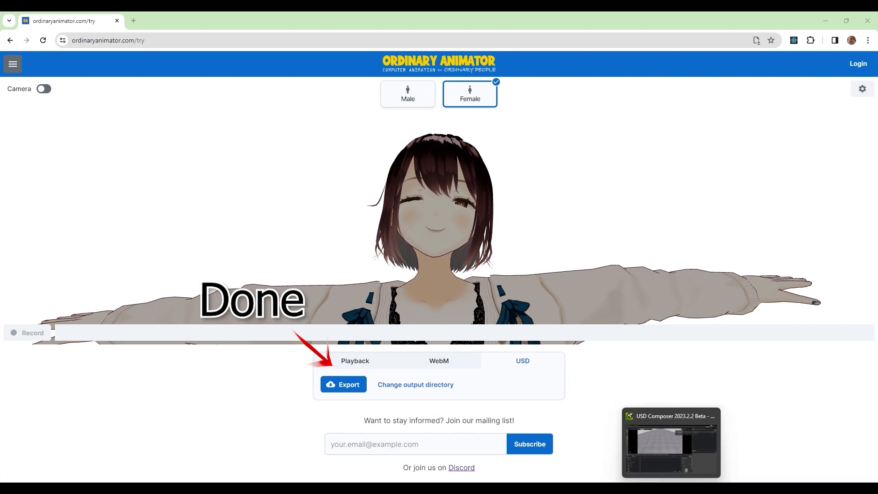
Step: Switch to the MINGW64 terminal, convert the exported audio with "ffmpeg -i audio.webm audio.mp3" and minimize the terminal
left_click(651, 490)
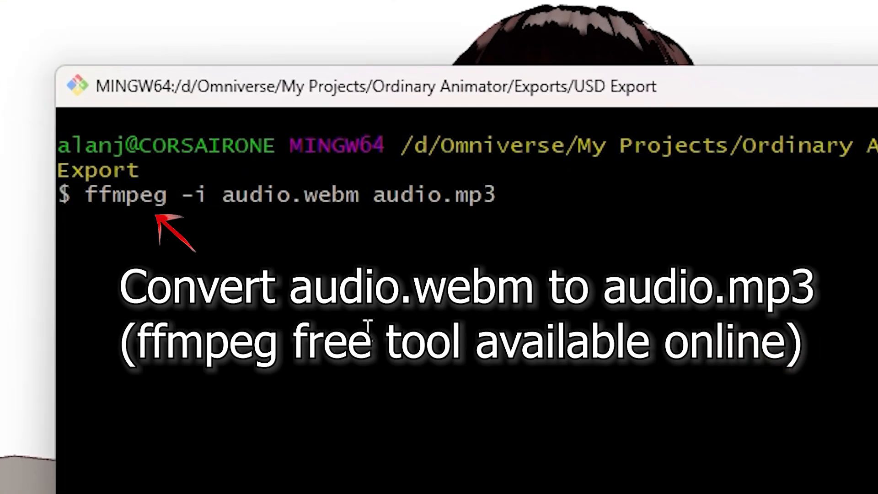
key("Return")
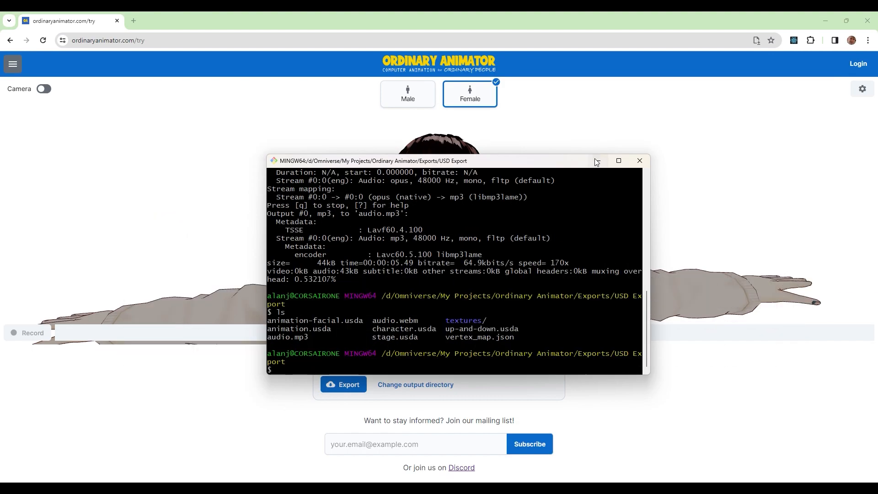
left_click(598, 161)
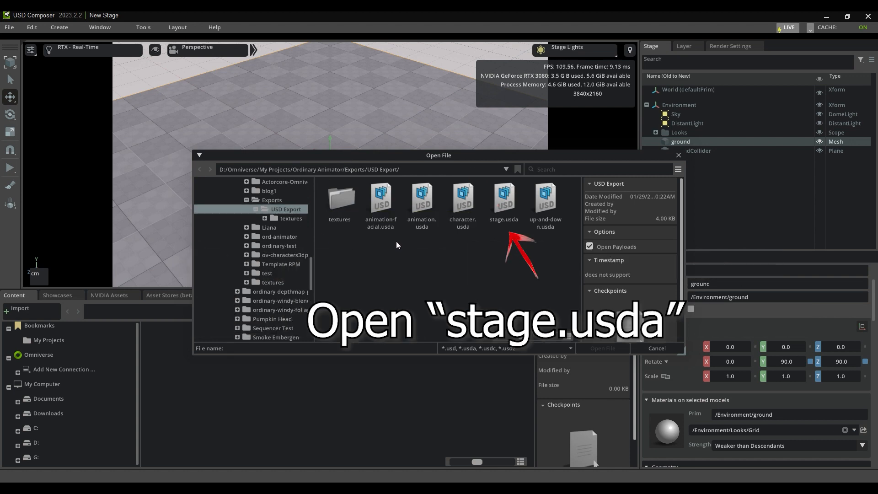
Step: Open stage.usda from the USD Export folder in USD Composer and play the recorded animation
double_click(505, 201)
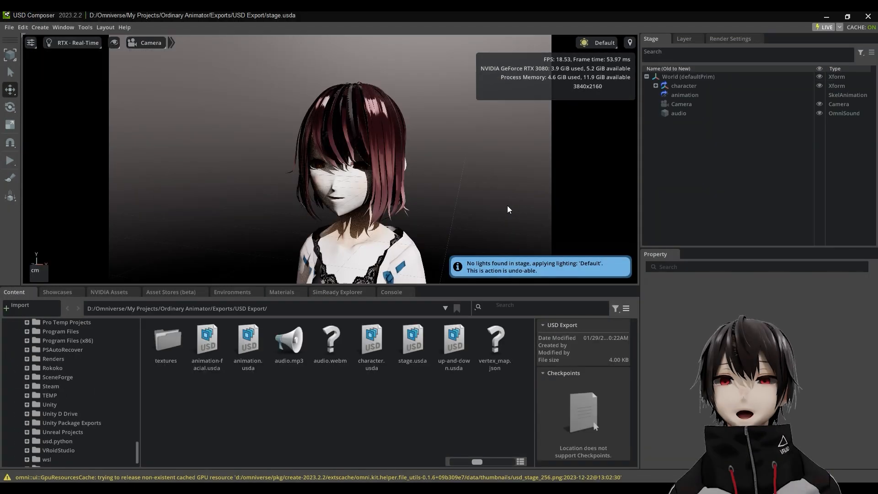
left_click(8, 161)
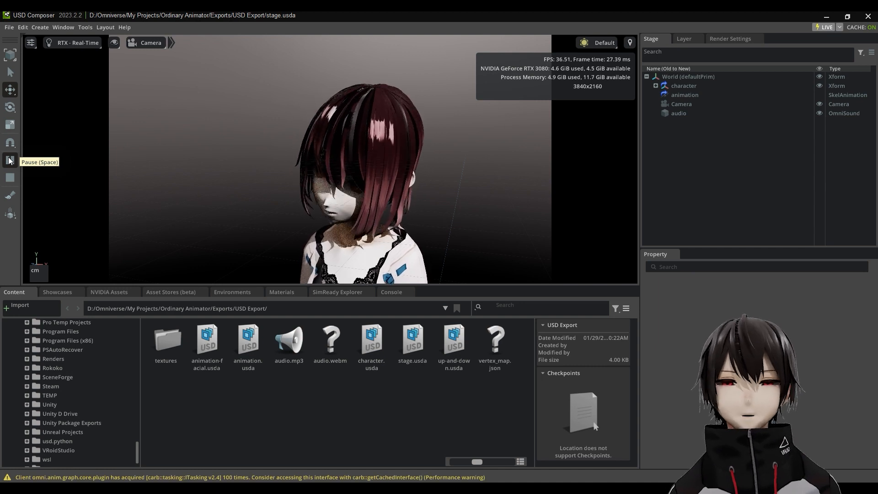
right_click_drag(227, 237, 271, 219)
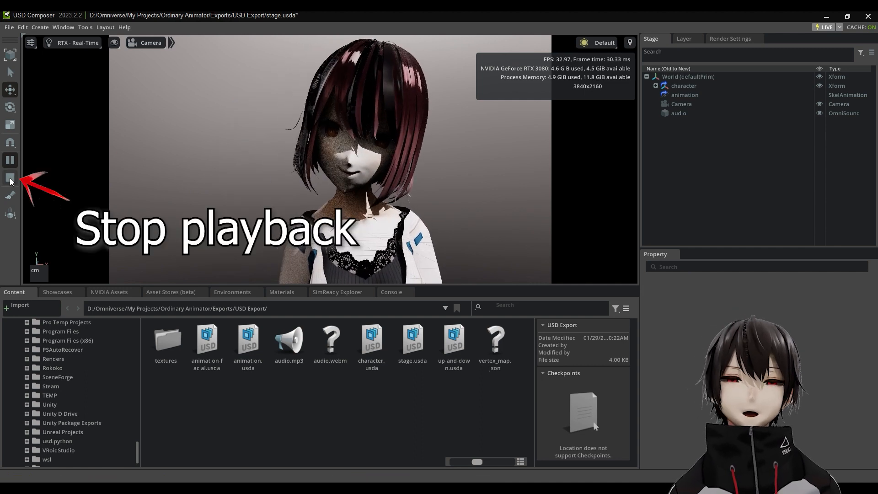
Step: Light the scene with the Grey Studio light rig and pause the animation
left_click(613, 43)
left_click(602, 161)
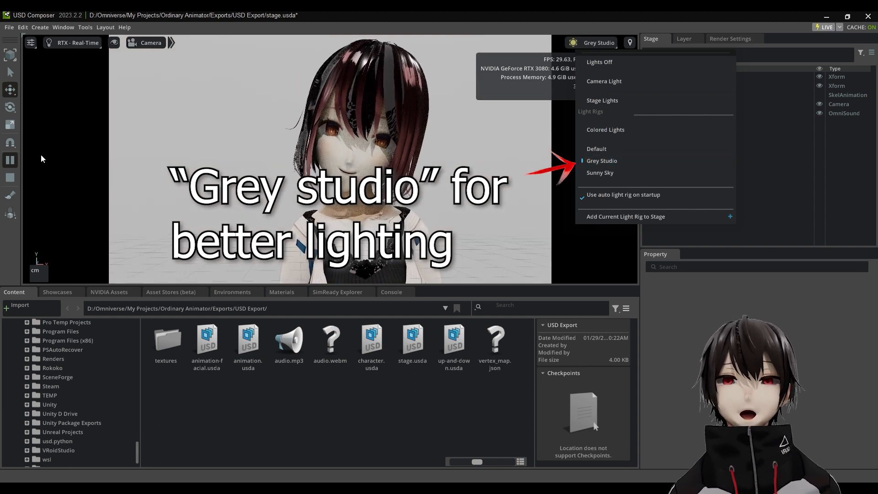
left_click(7, 165)
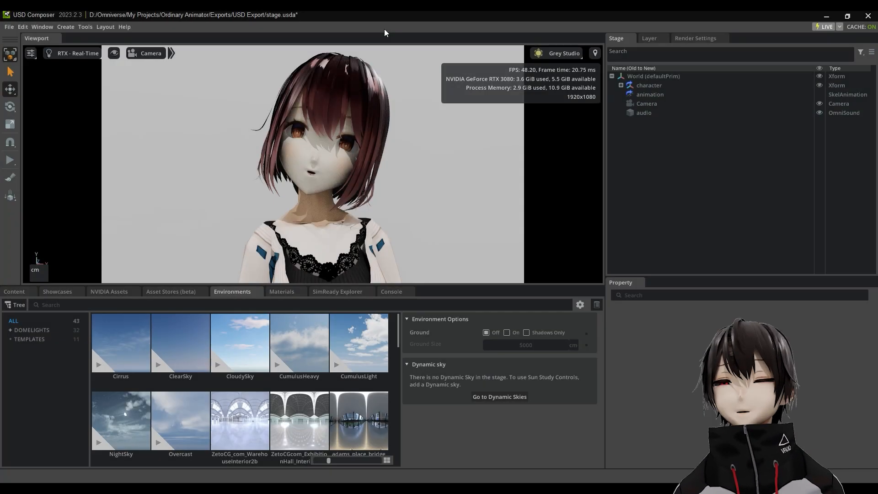
Step: Show the animation Timeline and scrub the playhead to about frame 86
left_click(42, 27)
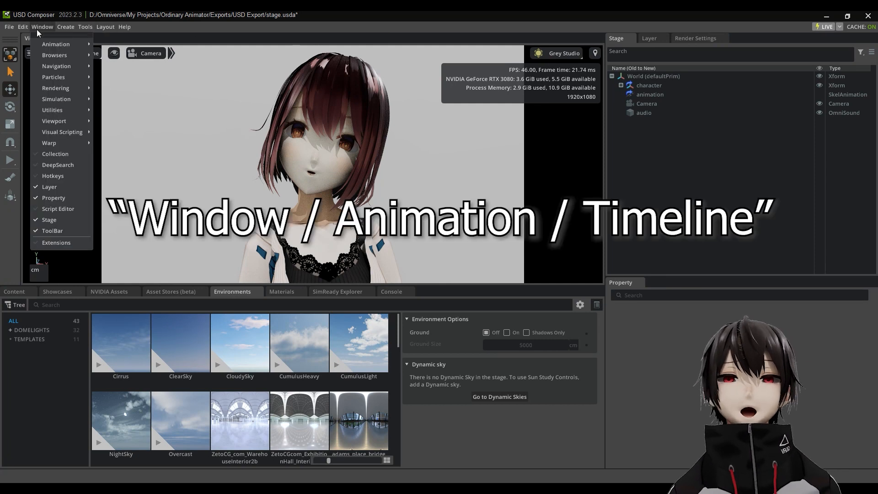
mouse_move(44, 46)
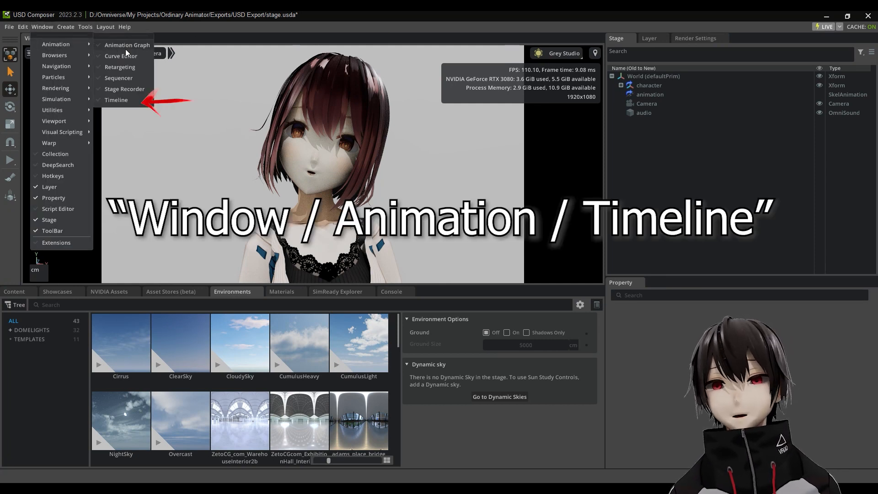
left_click(116, 101)
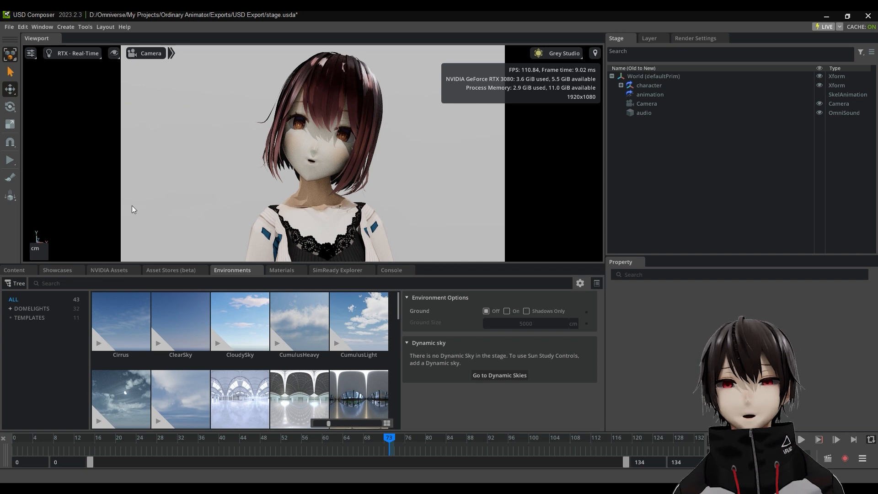
left_click_drag(391, 440, 456, 461)
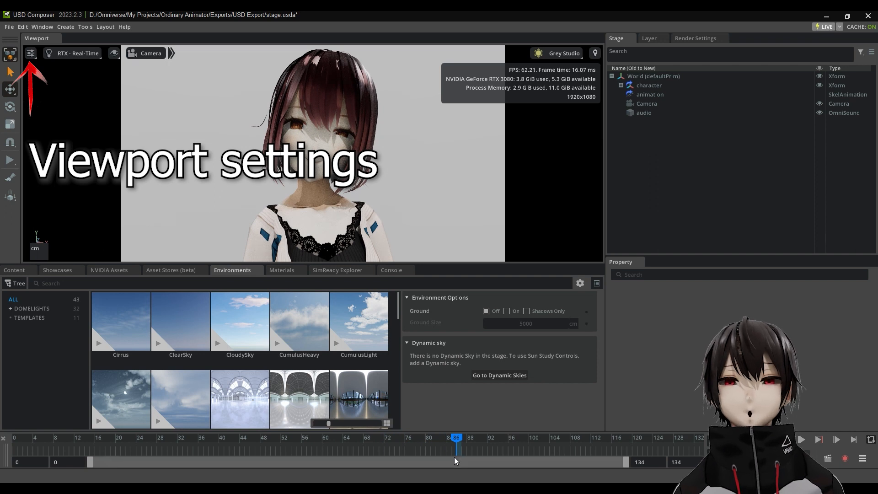
Step: Choose HD1080P as the viewport's render resolution to check the camera framing
left_click(30, 54)
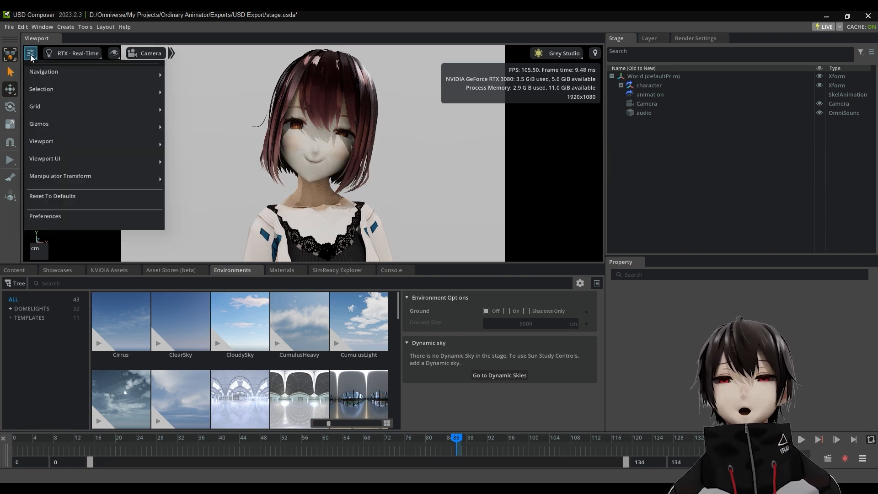
mouse_move(44, 143)
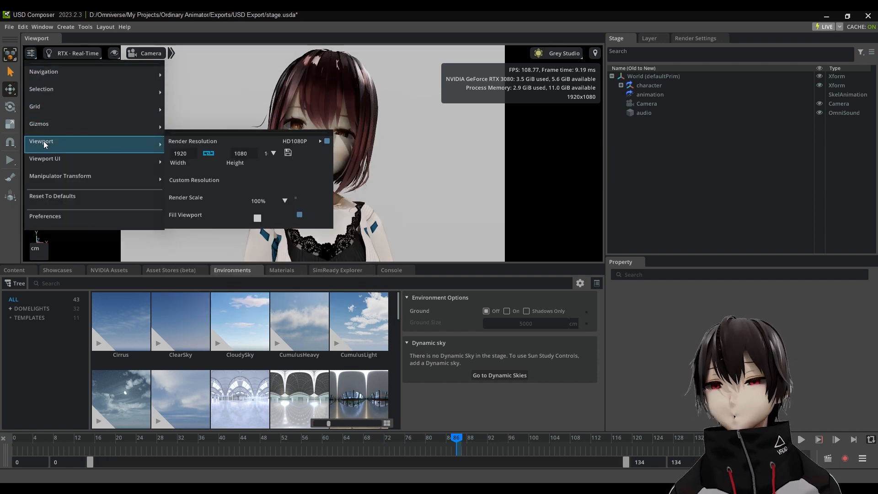
mouse_move(253, 146)
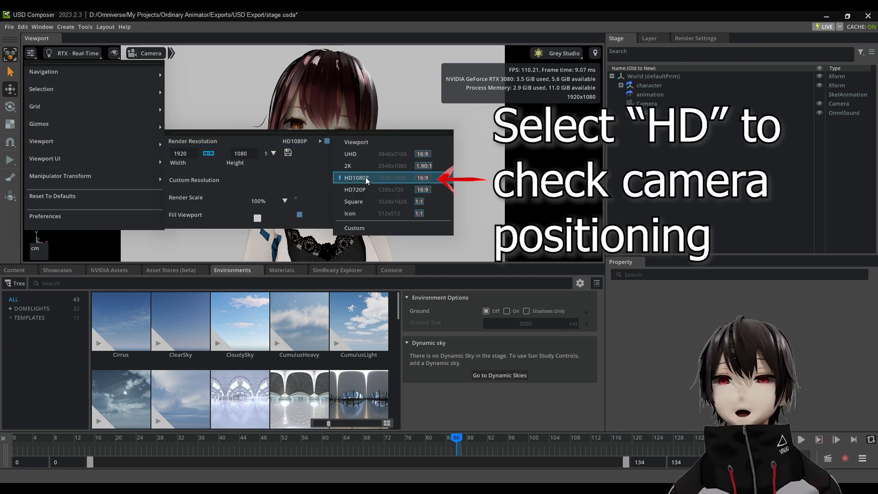
left_click(479, 176)
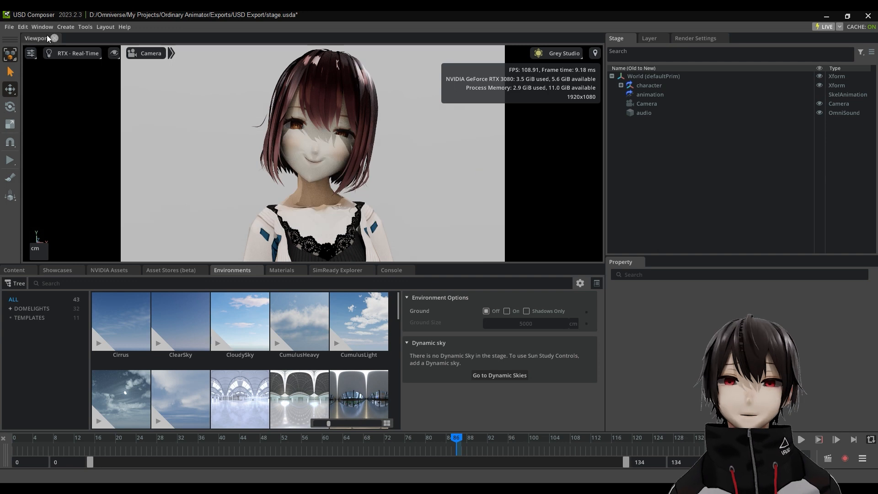
Step: Open the Movie Capture window for rendering the animation
left_click(46, 31)
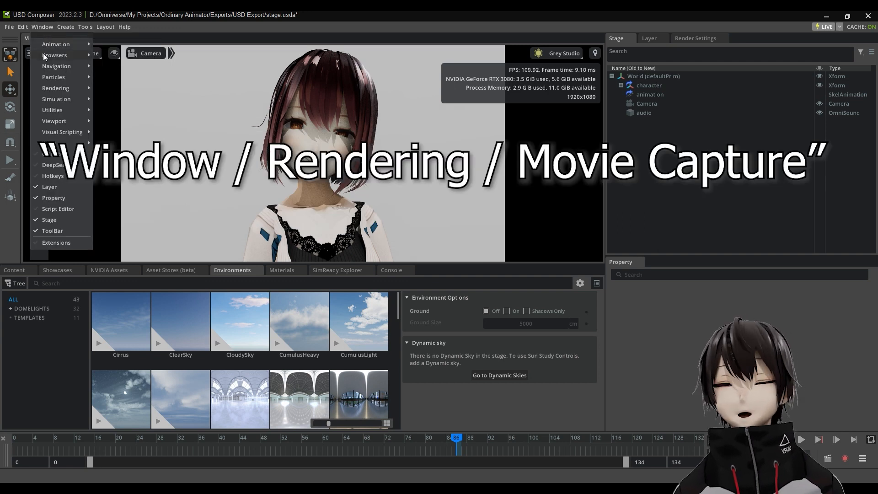
mouse_move(45, 89)
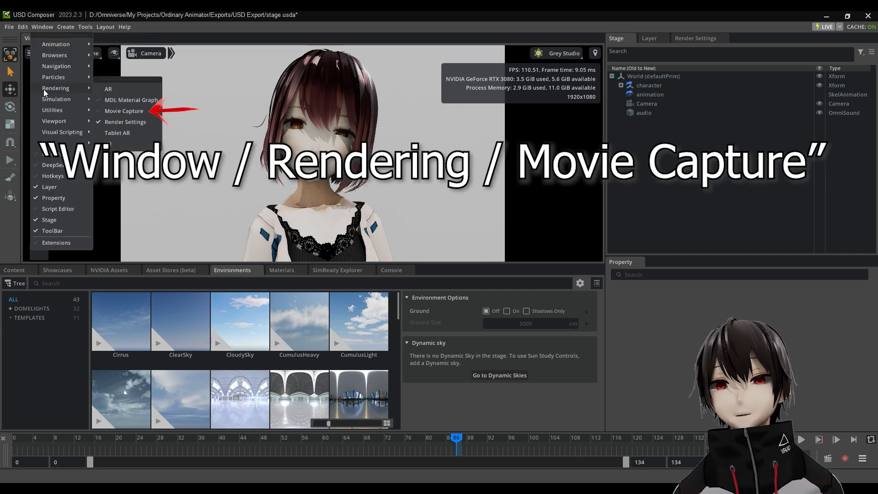
left_click(124, 111)
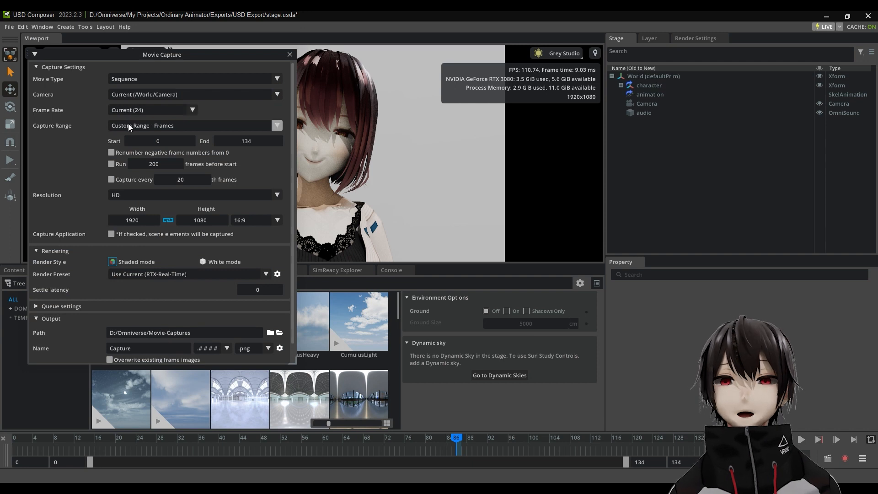
Step: Set the capture resolution to HD and the output format to .png with Save Alpha enabled
left_click(276, 195)
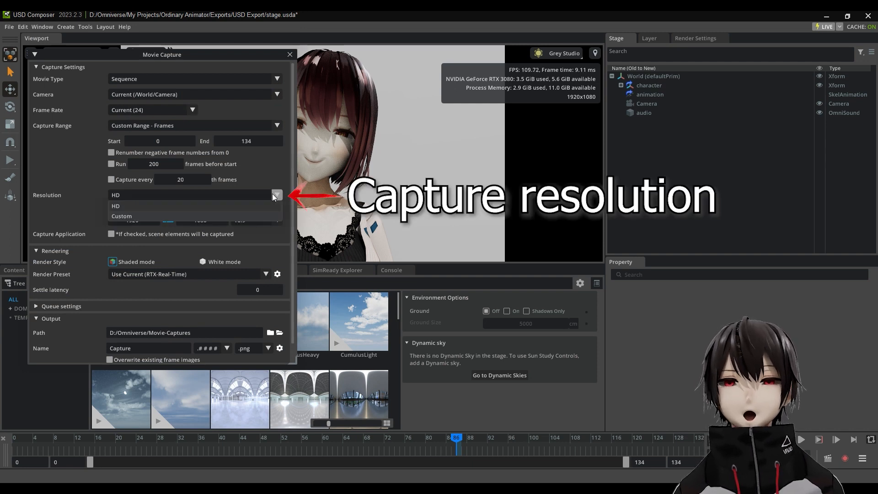
left_click(170, 207)
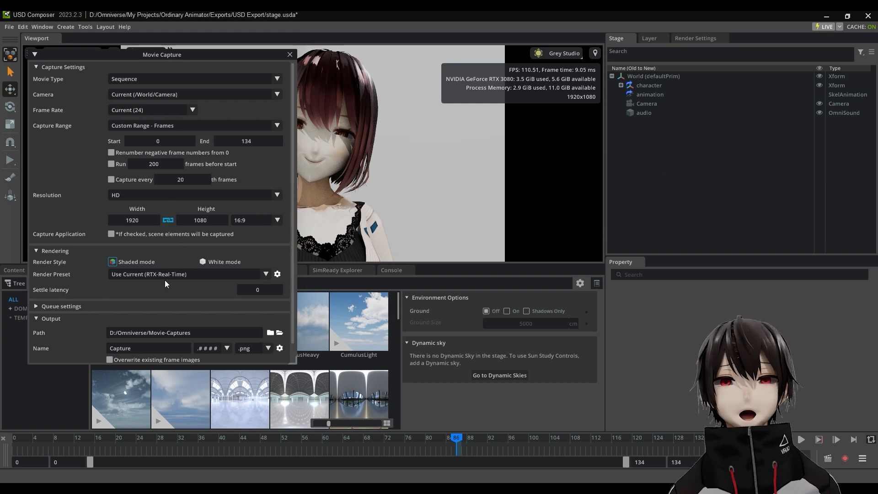
scroll(165, 284, "down", 1)
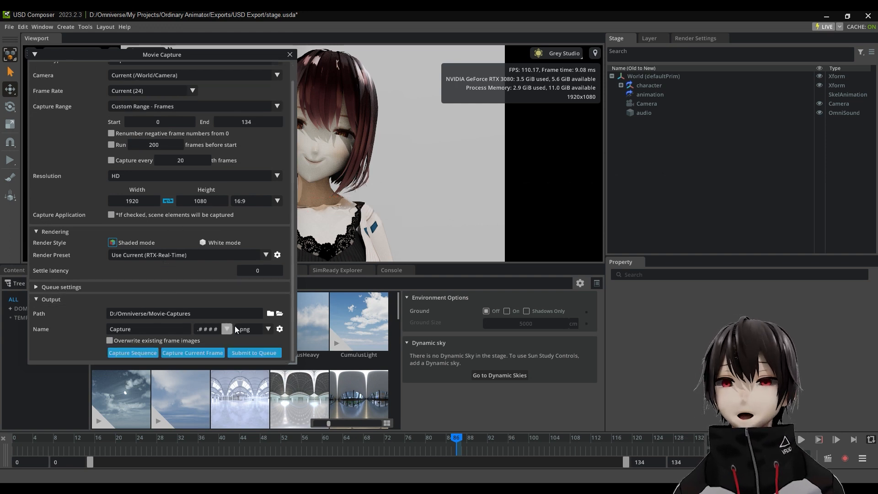
left_click(268, 330)
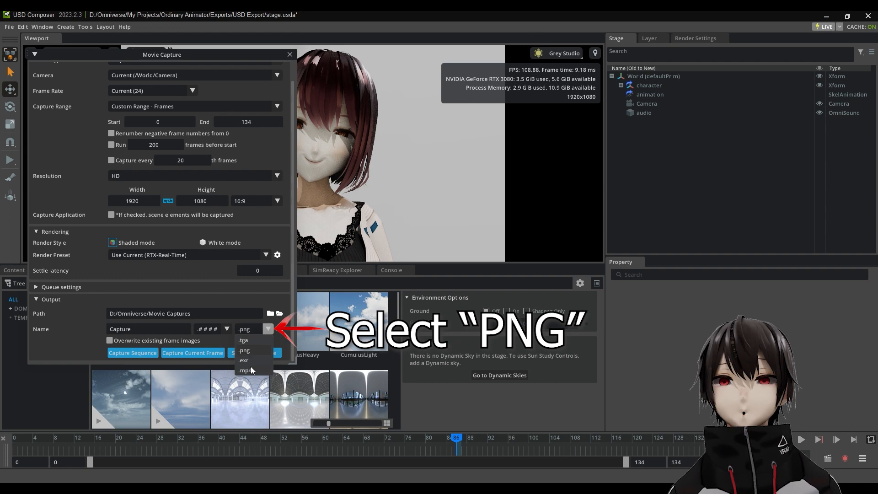
left_click(247, 351)
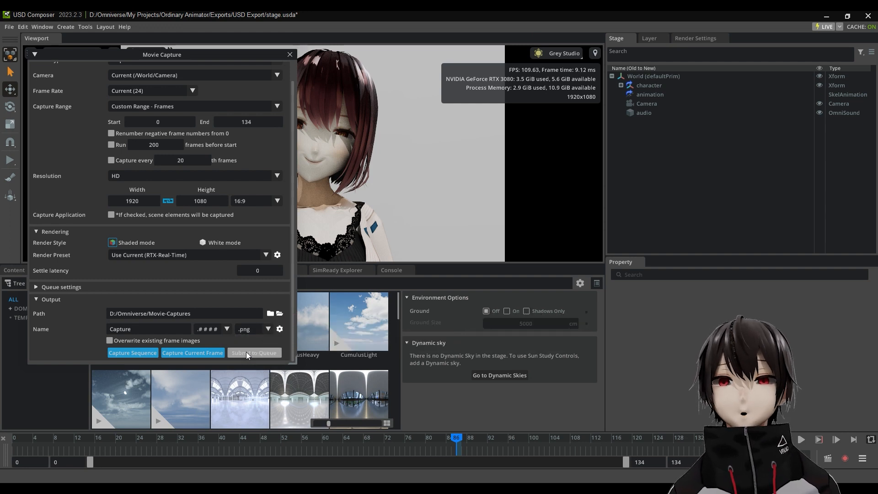
left_click(280, 329)
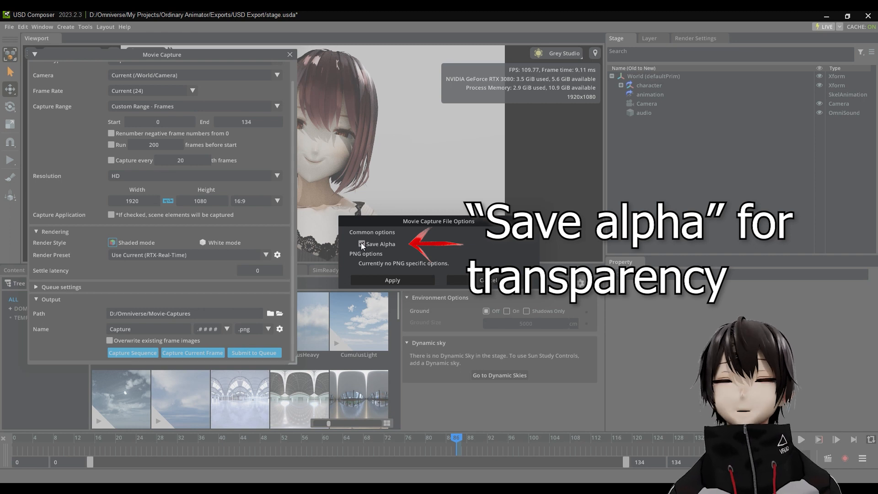
left_click(391, 279)
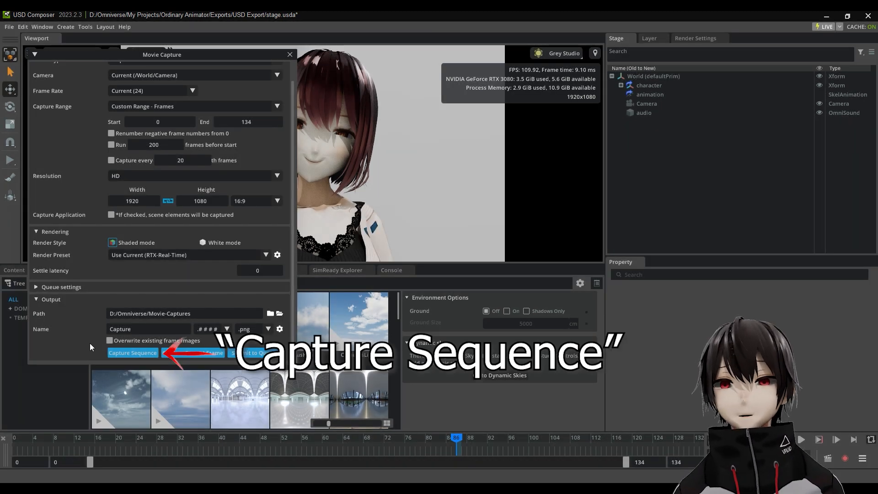
Step: Start a trial sequence capture with the current RTX-Real-Time preset and cancel it
left_click(127, 355)
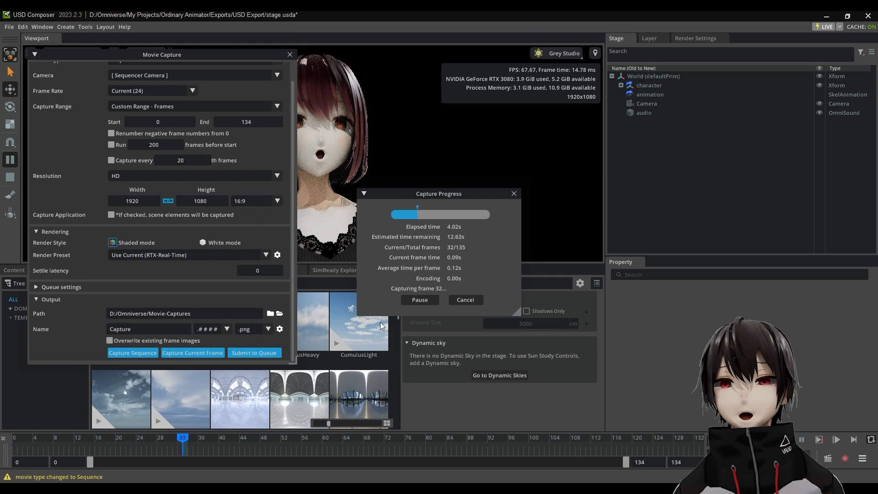
left_click(468, 301)
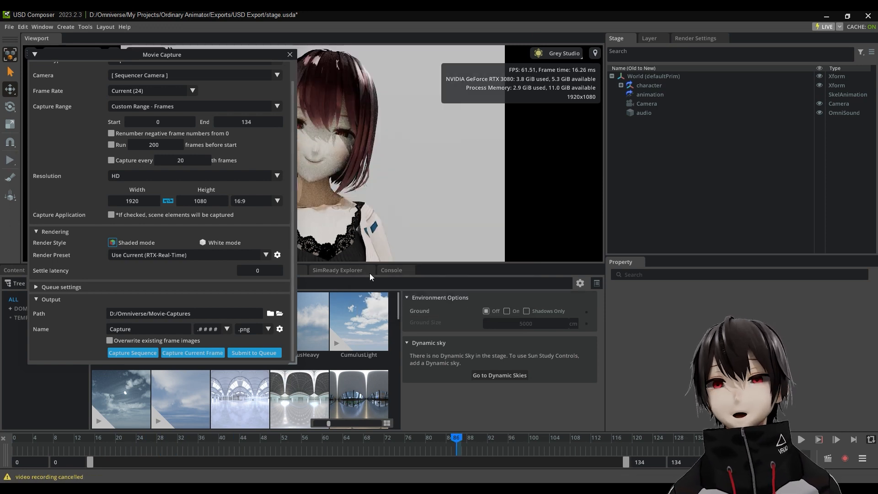
Step: Set the render preset to RTX-Interactive (Path Tracing) and allow existing frame images to be overwritten
left_click(167, 257)
left_click(171, 277)
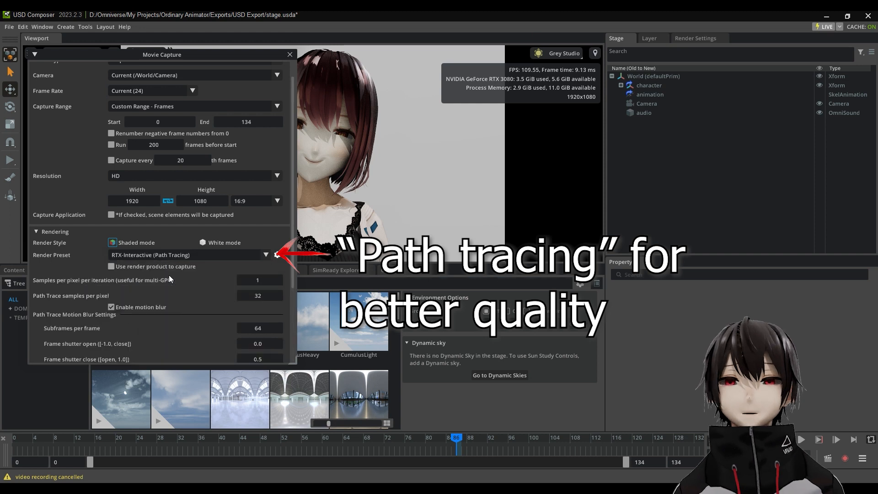
scroll(169, 279, "down", 5)
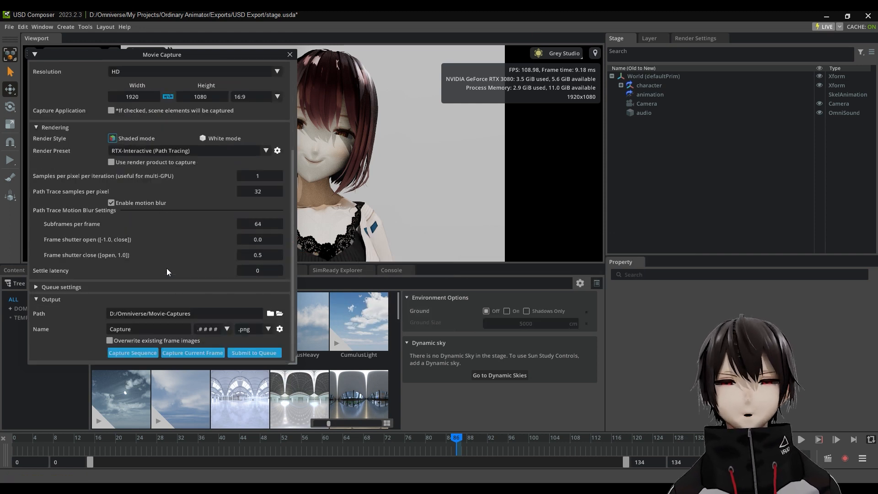
left_click(110, 341)
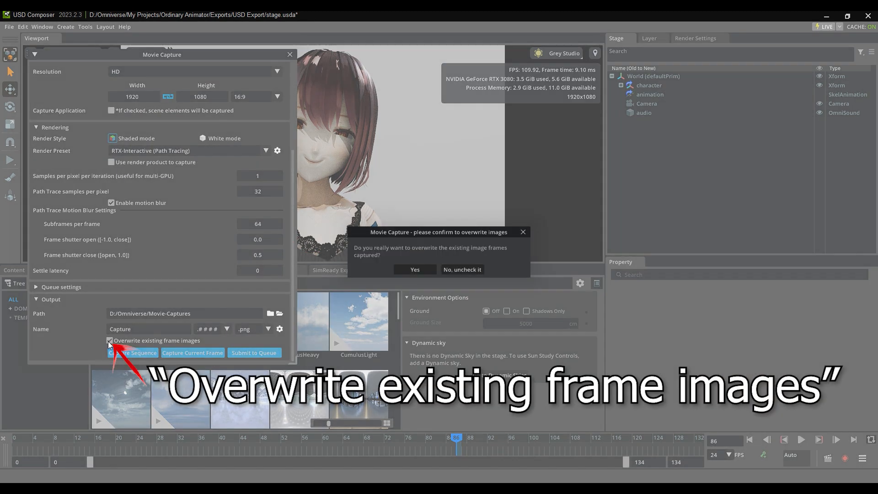
left_click(422, 271)
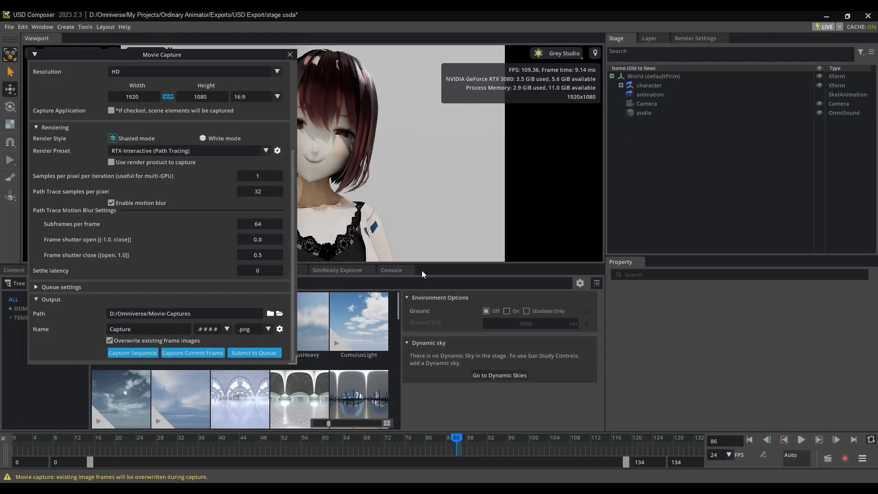
Step: Start a path-traced sequence capture with motion blur enabled and cancel it
left_click(134, 355)
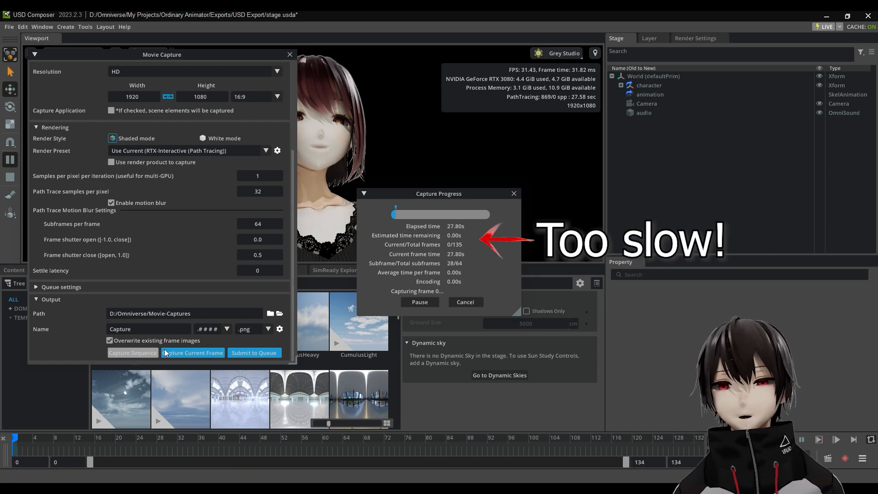
left_click(469, 303)
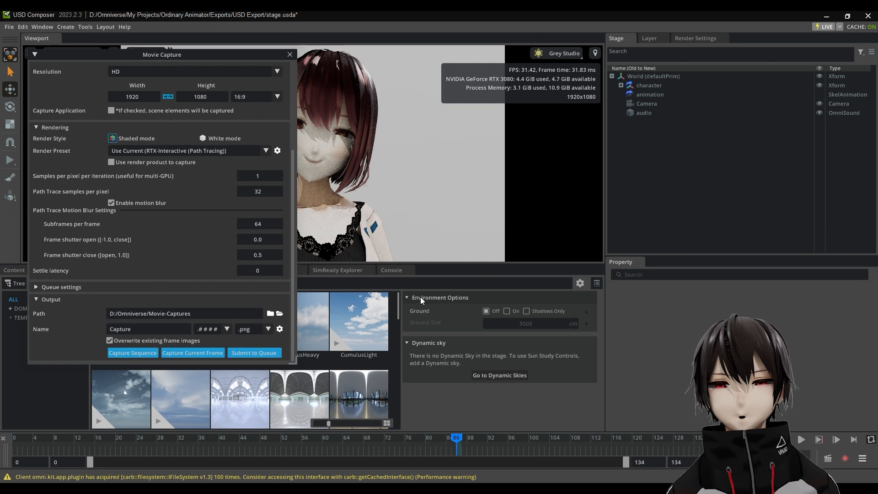
Step: Disable motion blur for the path-traced render and capture the full sequence
left_click(111, 203)
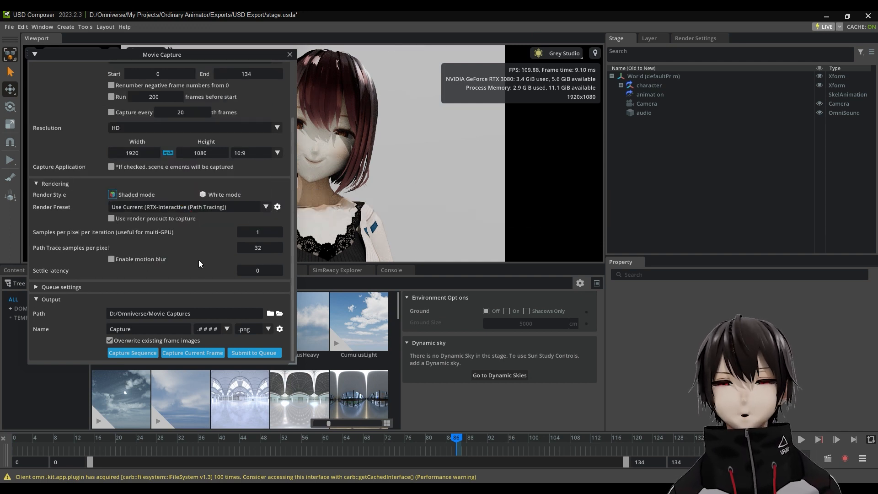
left_click(133, 353)
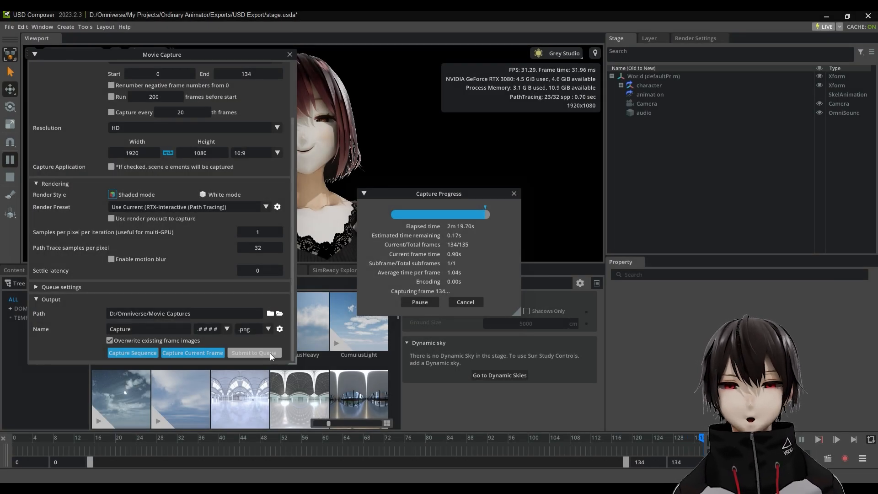
Step: Switch to Adobe Premiere Pro and import Capture.0000.png from D:\Omniverse\Movie-Captures\Capture_frames as an image sequence
left_click(831, 21)
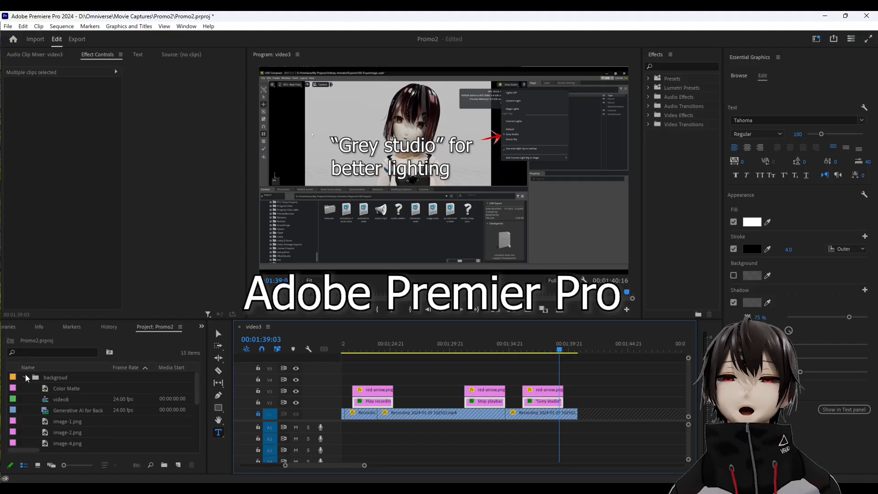
left_click(8, 26)
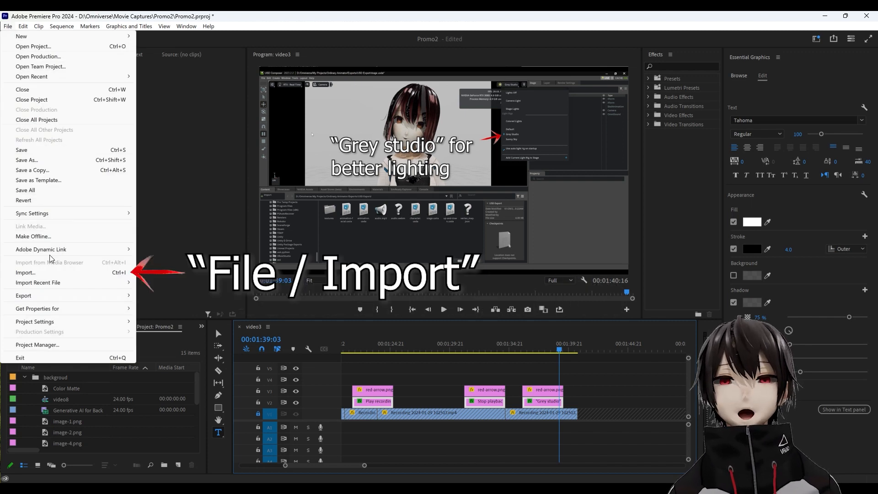
left_click(48, 272)
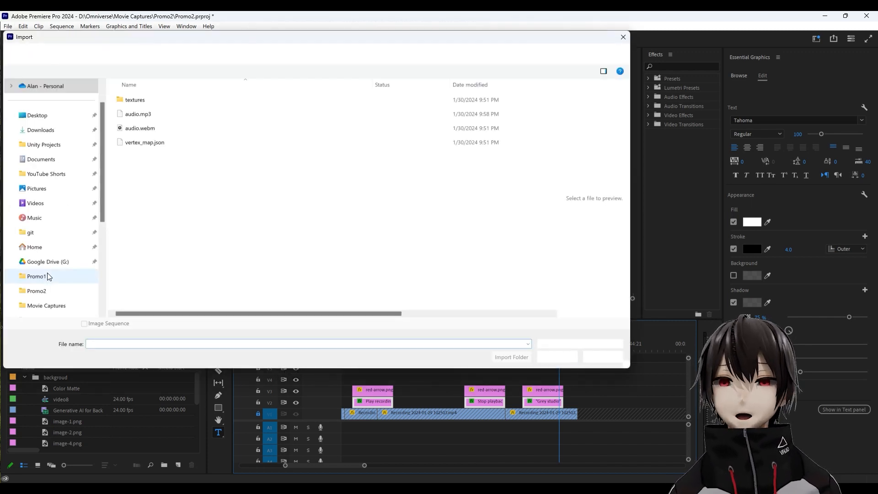
left_click(238, 54)
type("D:\\omniverse\\m")
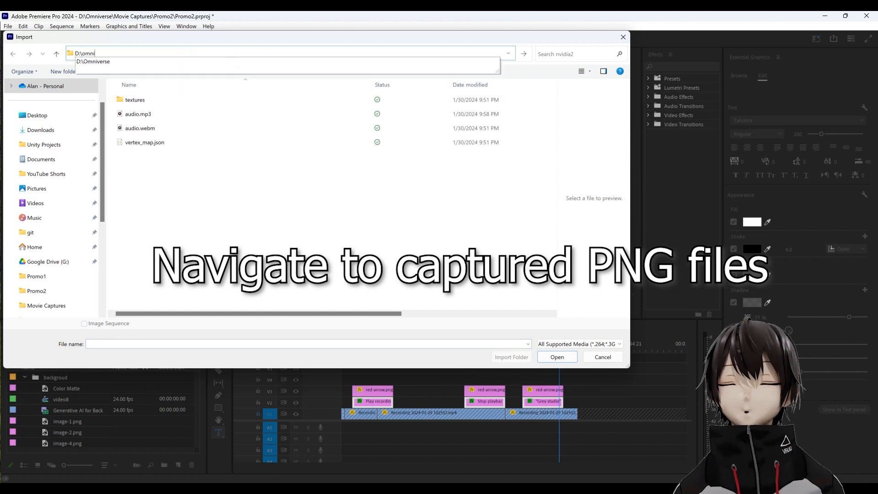
key("Down")
double_click(197, 102)
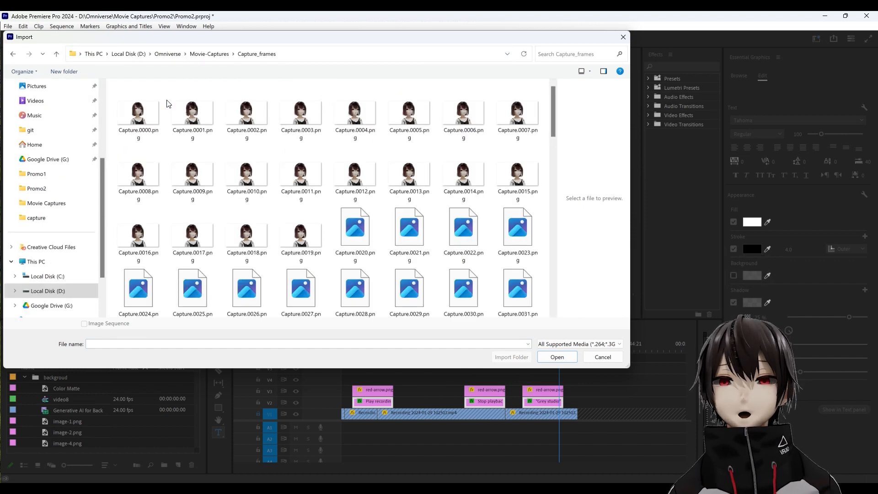
left_click(140, 102)
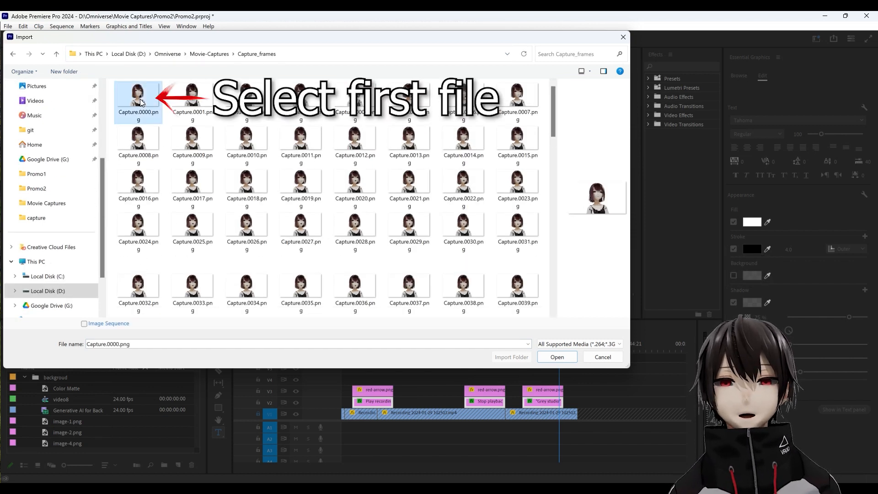
left_click(84, 324)
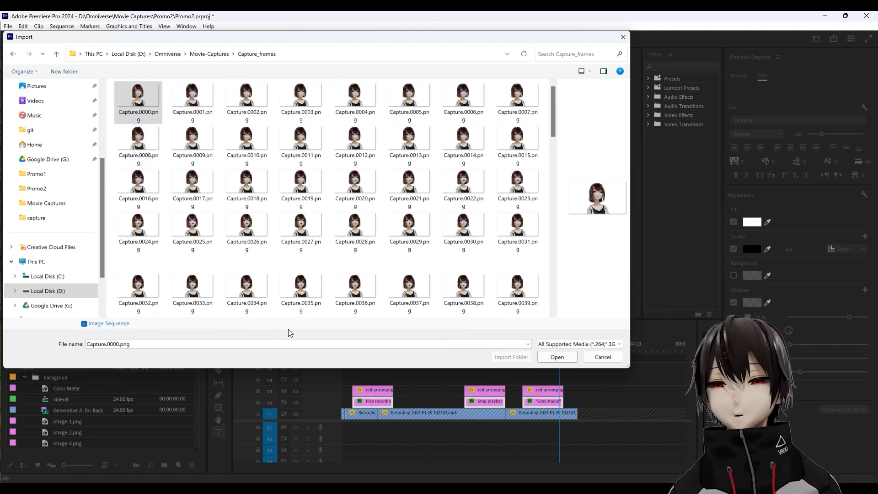
left_click(564, 359)
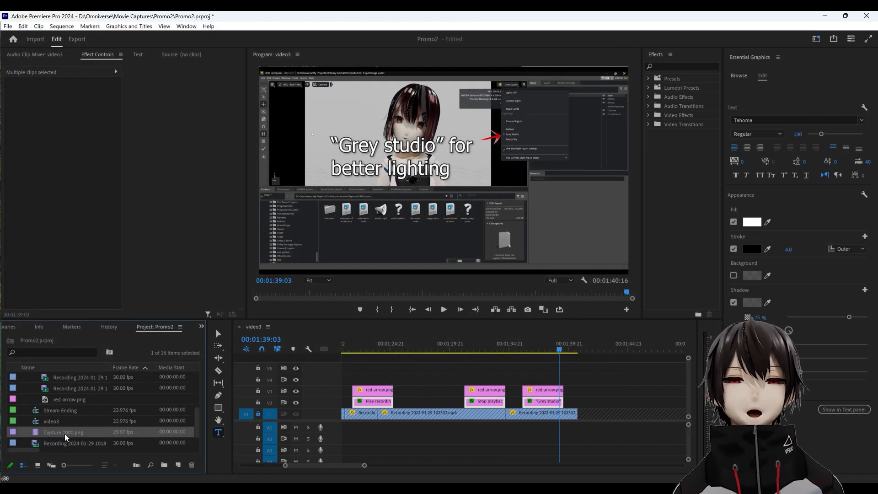
Step: Interpret the imported Capture.0000.png footage with an assumed frame rate of 24 fps
right_click(40, 434)
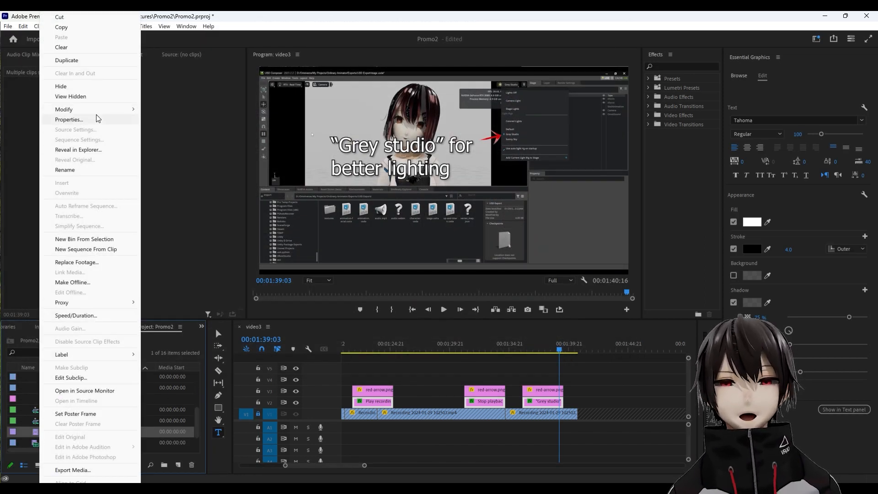
mouse_move(99, 114)
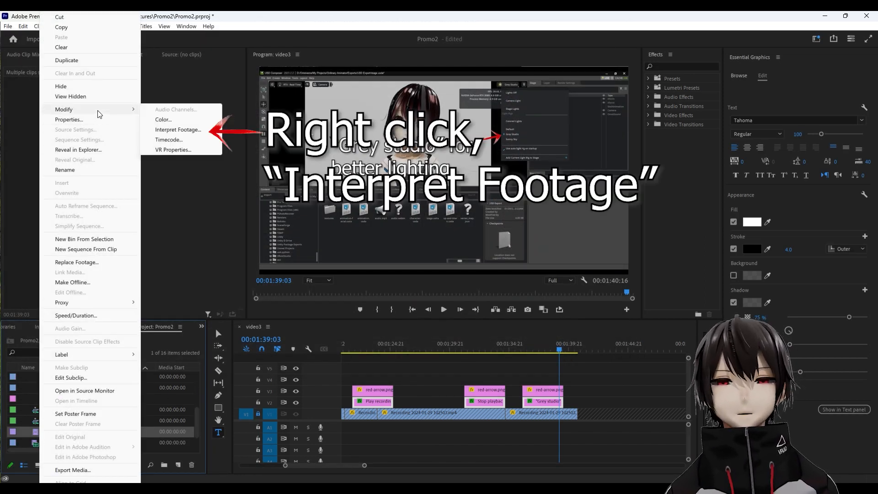
left_click(175, 130)
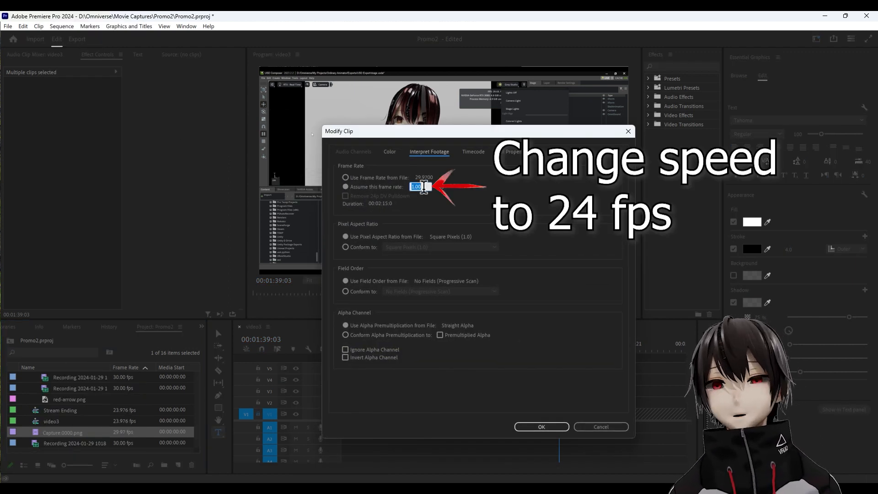
type("24")
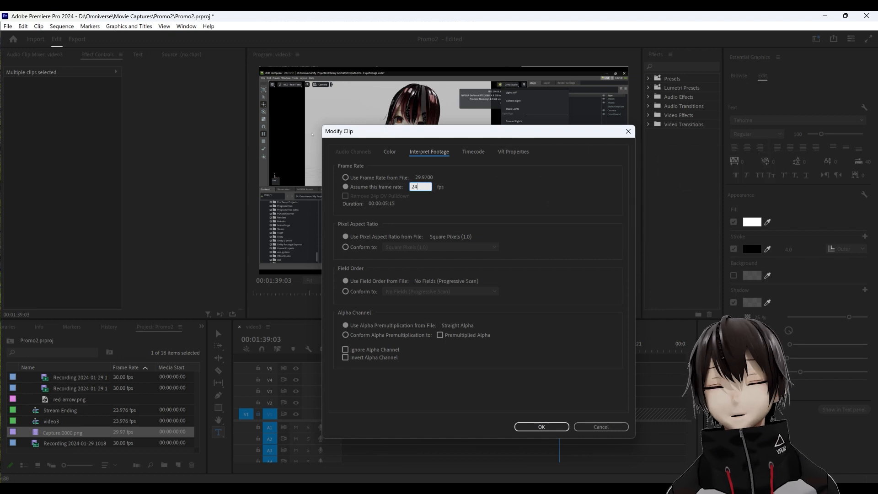
left_click(559, 430)
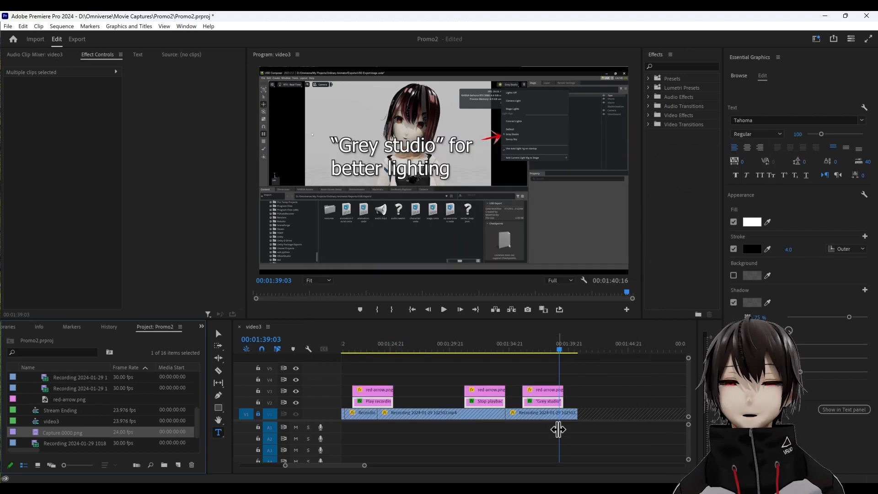
Step: Place the image sequence on track V2 of the video3 timeline, directly after the "Grey studio" title clip
left_click_drag(36, 435, 571, 403)
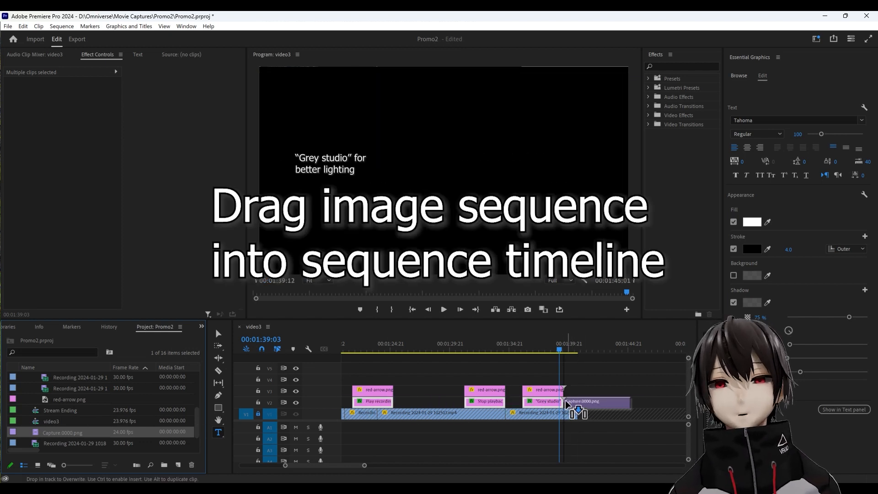
left_click(570, 350)
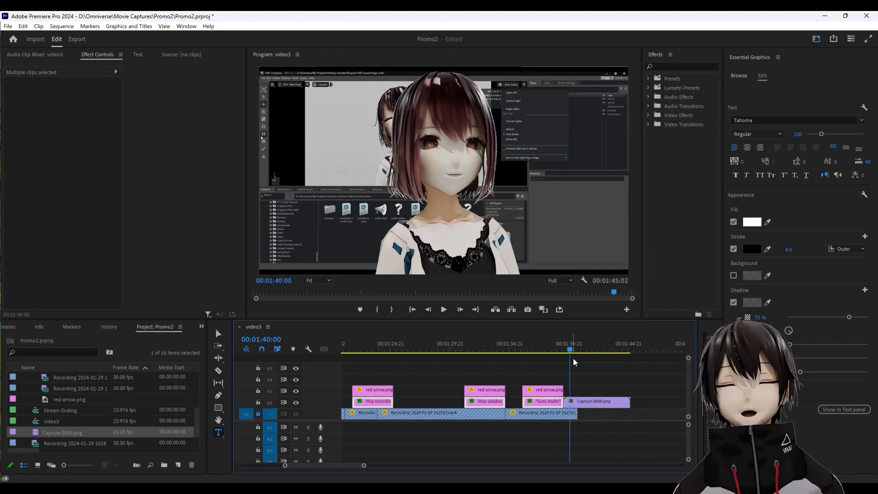
Step: Scale the avatar overlay clip to 49 and move it to the frame's lower-left corner, at about 312.9, 815.9
left_click(584, 404)
left_click_drag(67, 111, 43, 111)
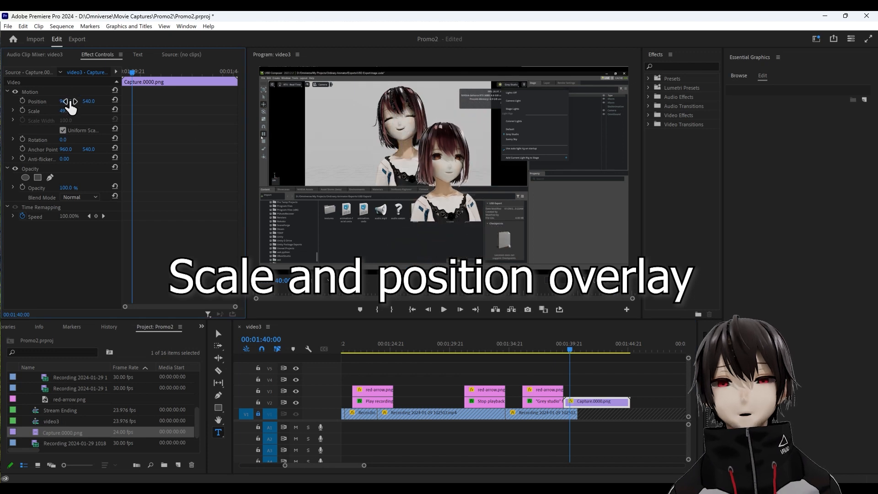
key("v")
left_click_drag(432, 203, 323, 259)
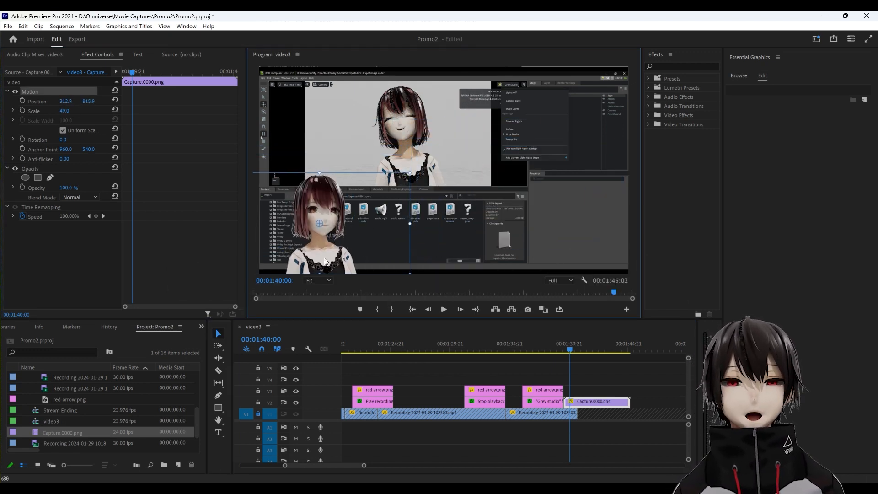
left_click(568, 349)
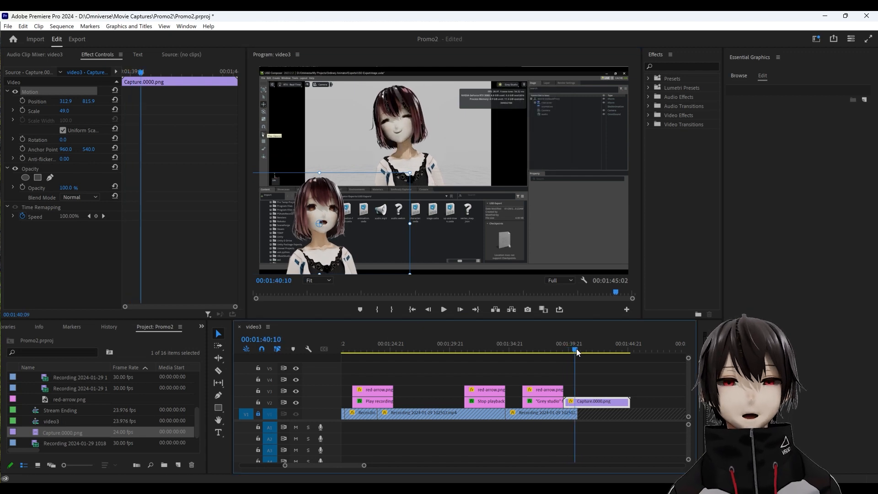
Step: Import audio.mp3 from the USD Export folder, place it on track A1 aligned with the avatar clip, and scrub through the result
key("ctrl+i")
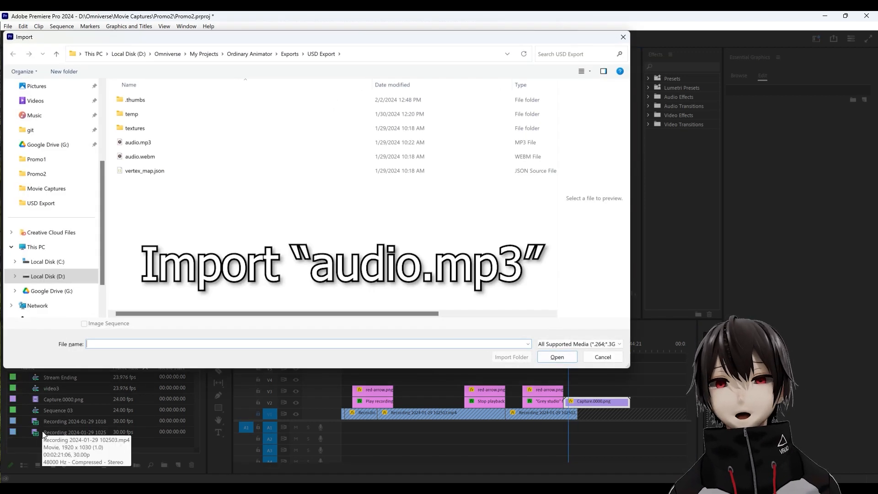
double_click(139, 144)
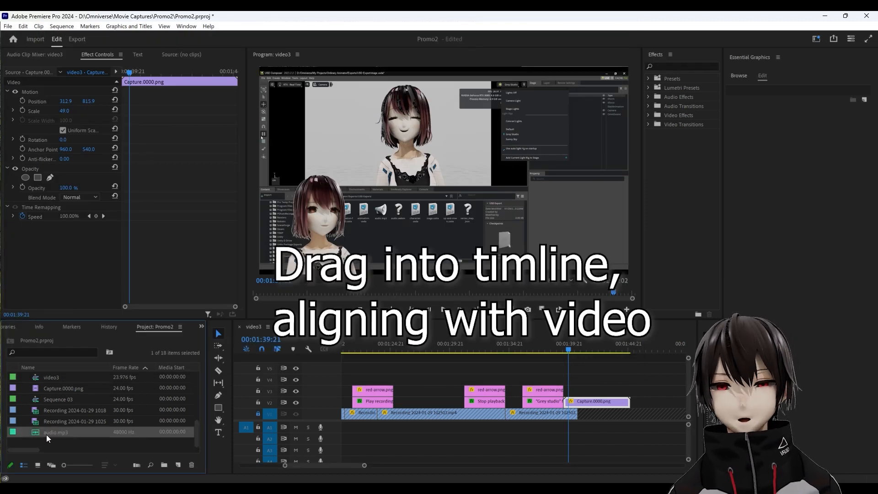
left_click_drag(47, 434, 564, 422)
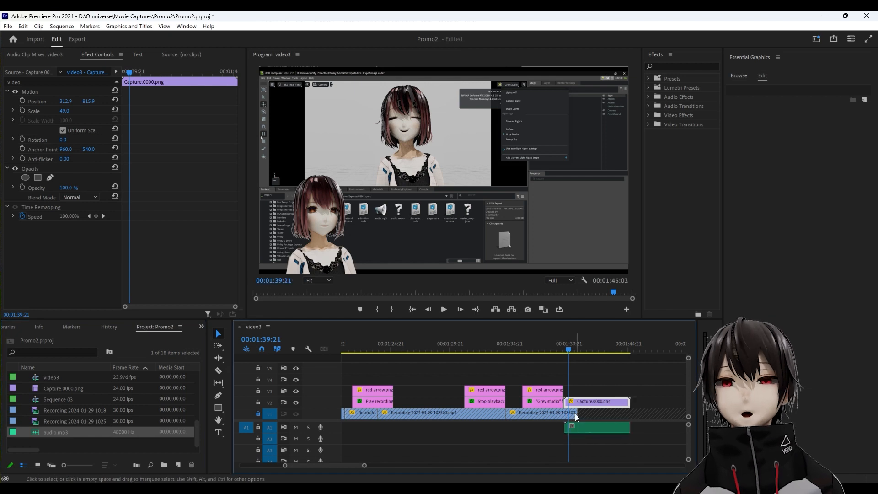
left_click_drag(567, 347, 617, 355)
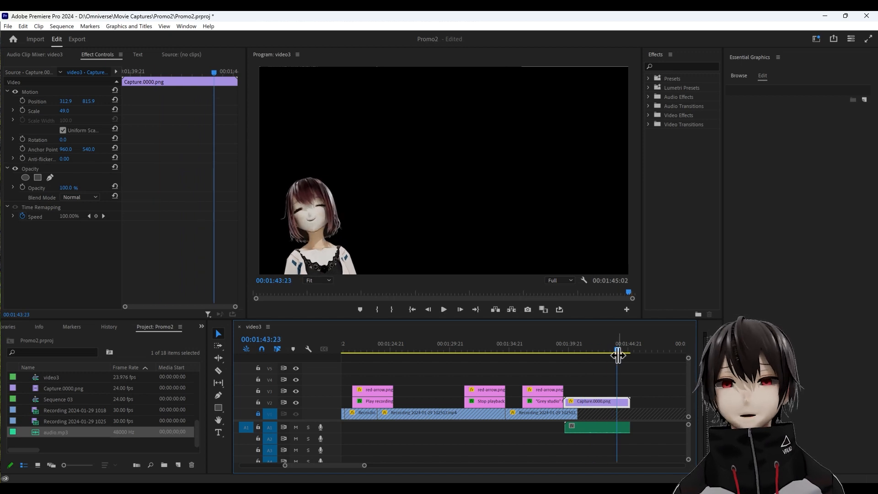